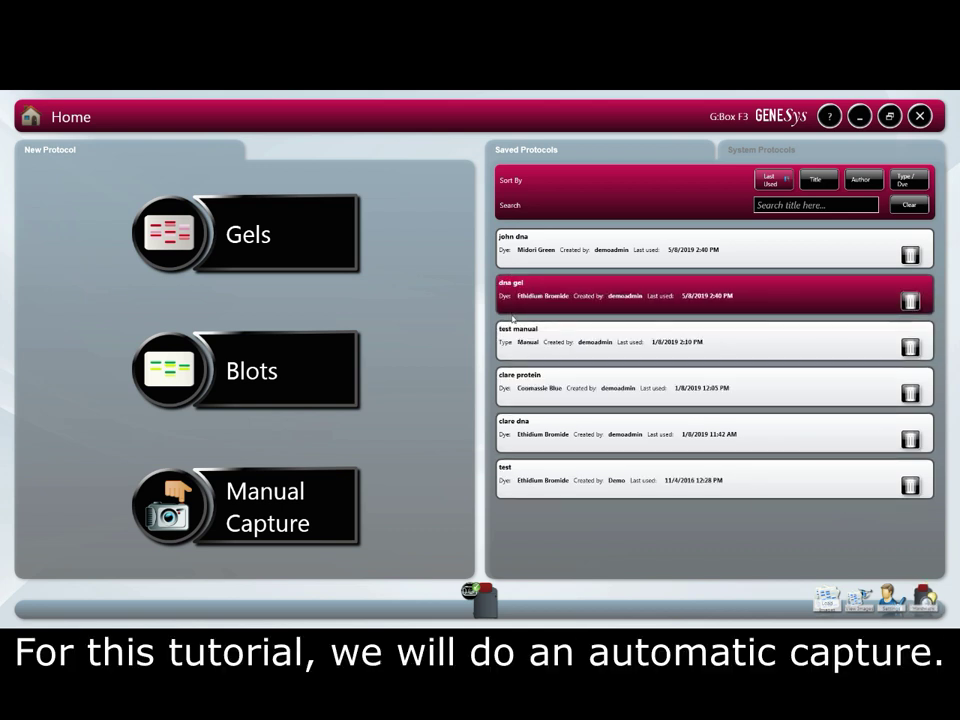
Step: Start a DNA Agarose Gel protocol using Ethidium Bromide from the full dye library and proceed to Sample Positioning
{"action": "left_click", "coordinate": [314, 246]}
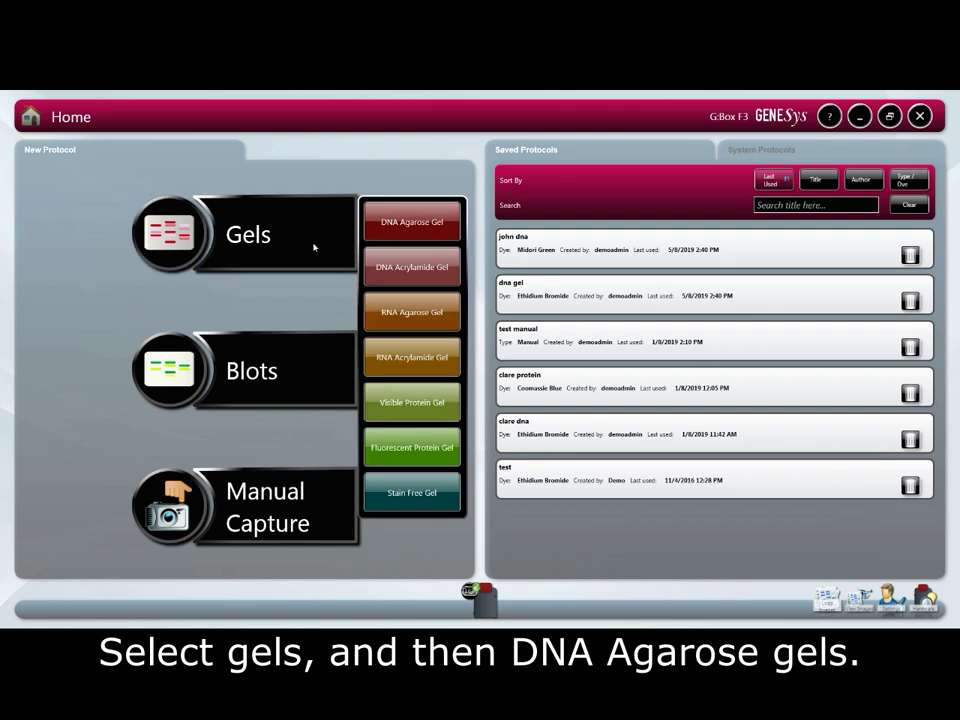
{"action": "left_click", "coordinate": [437, 236]}
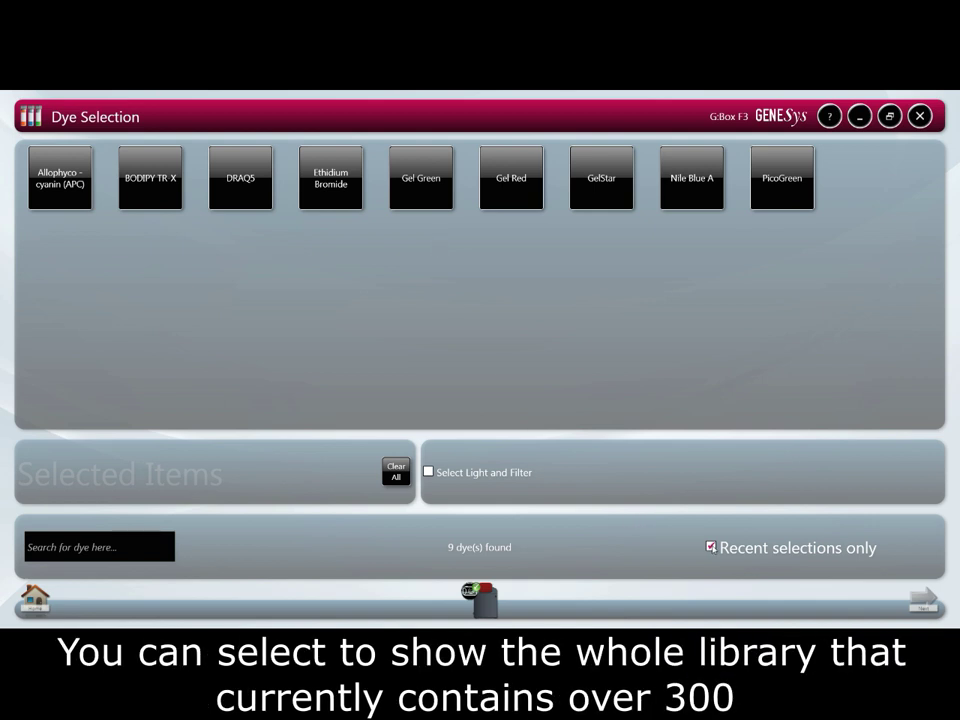
{"action": "left_click", "coordinate": [710, 547]}
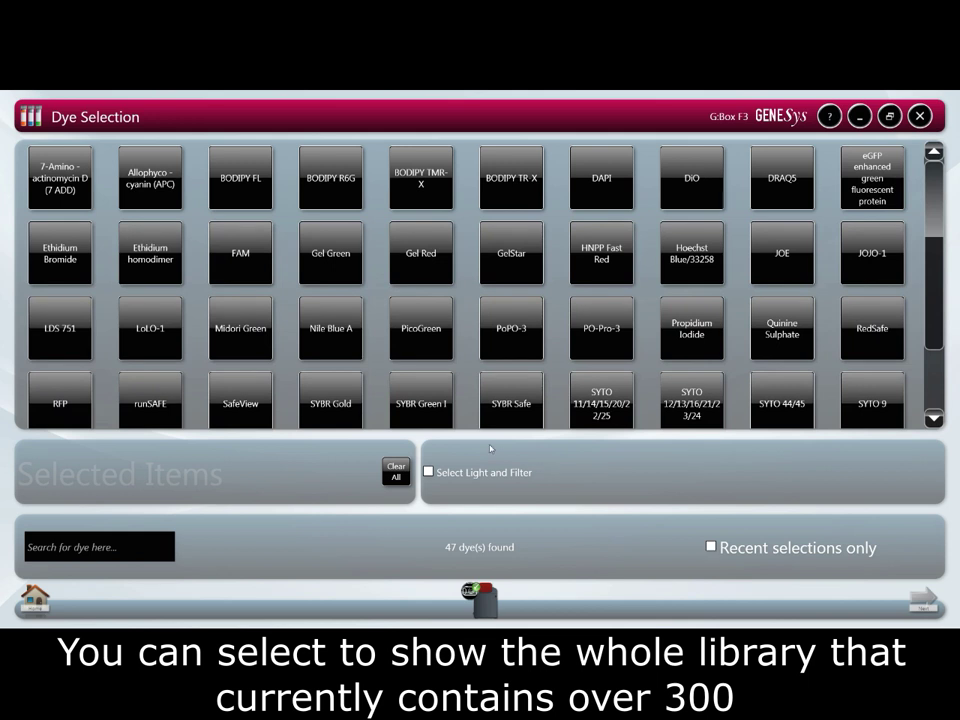
{"action": "left_click", "coordinate": [52, 274]}
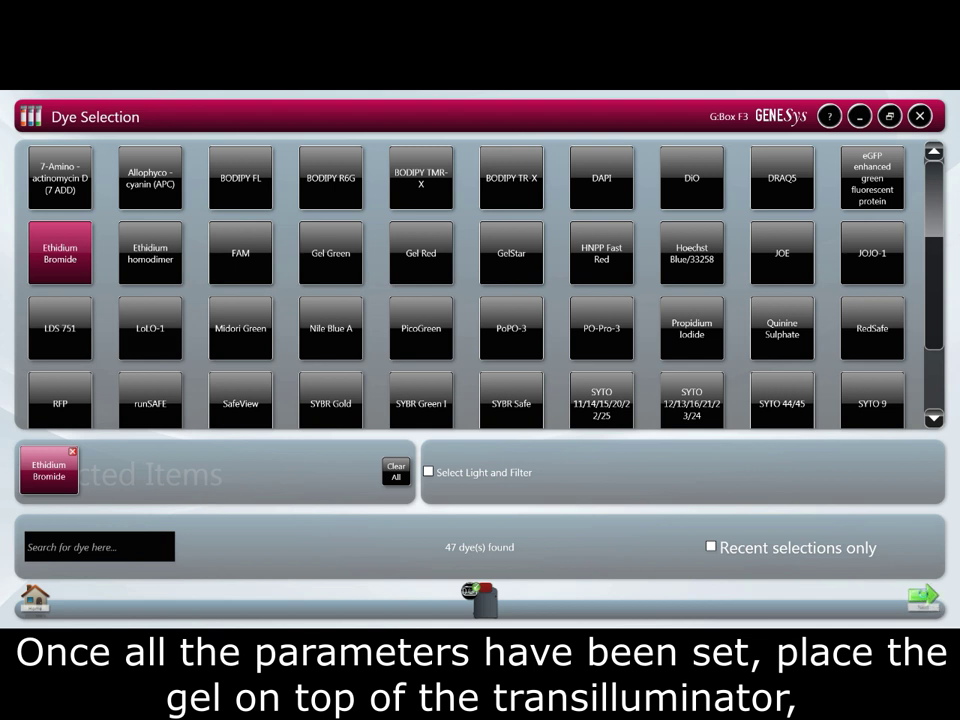
{"action": "left_click", "coordinate": [922, 597]}
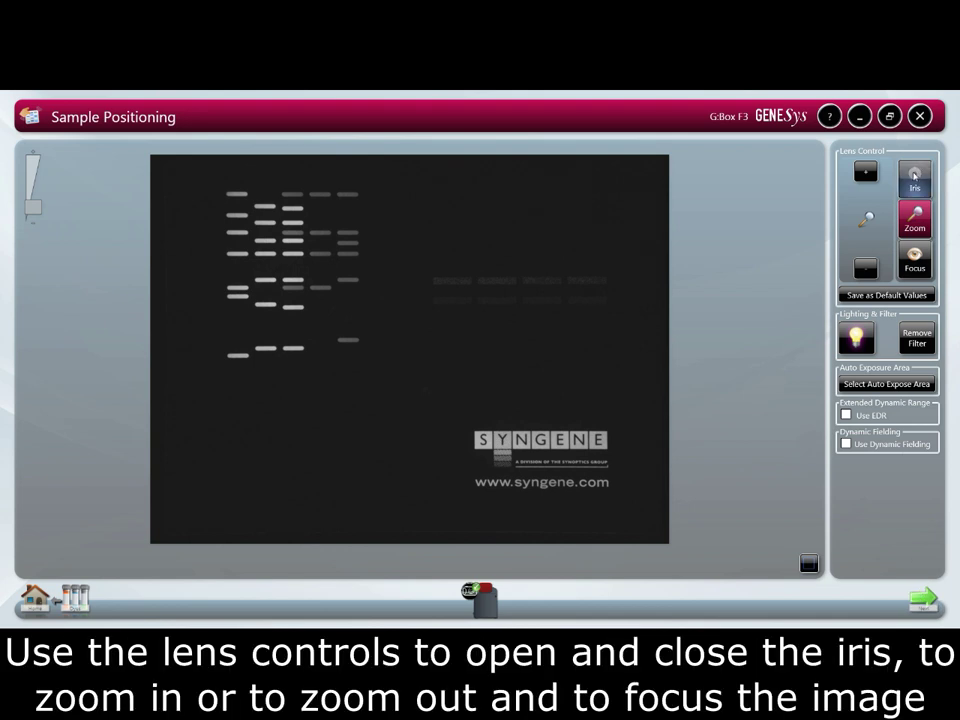
Step: Check the iris, zoom and focus of the lens on the gel, then start Automatic Capture
{"action": "left_click", "coordinate": [913, 175]}
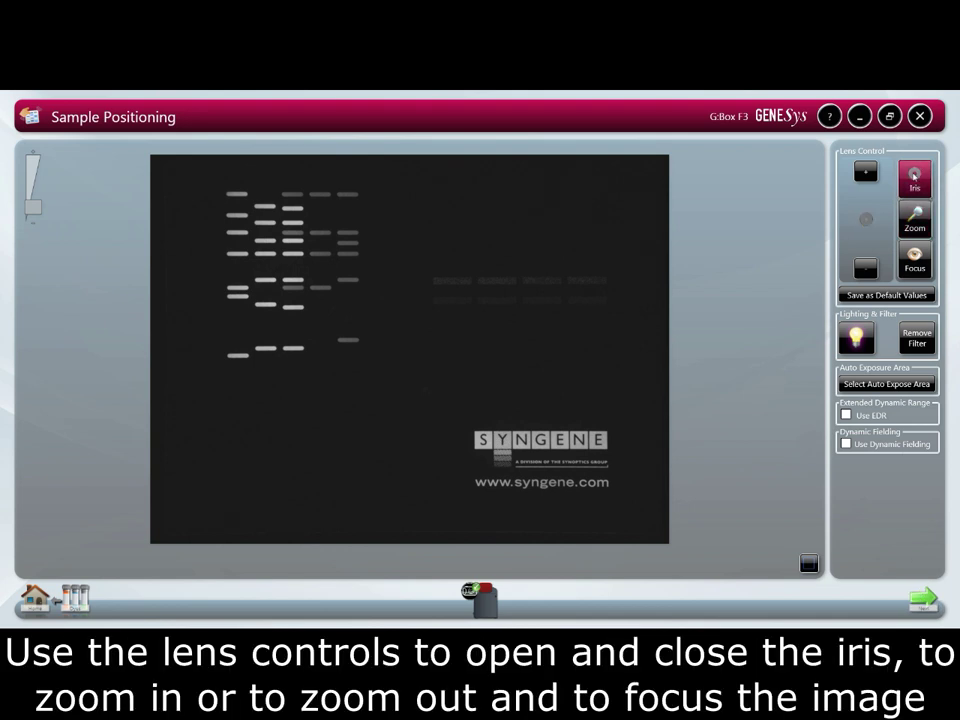
{"action": "left_click", "coordinate": [916, 222]}
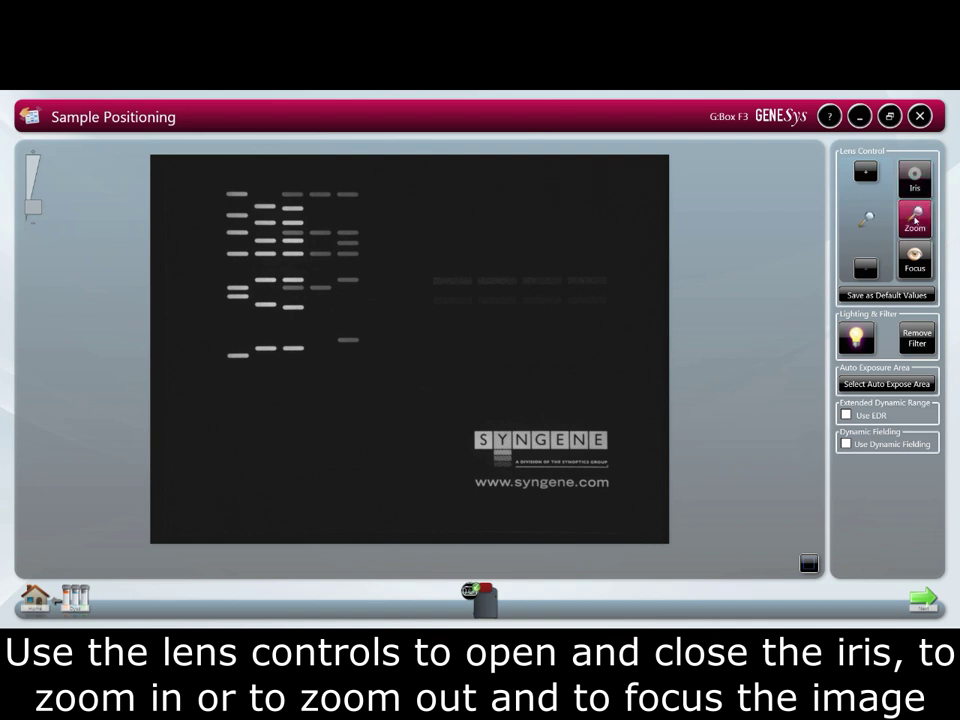
{"action": "left_click", "coordinate": [915, 258]}
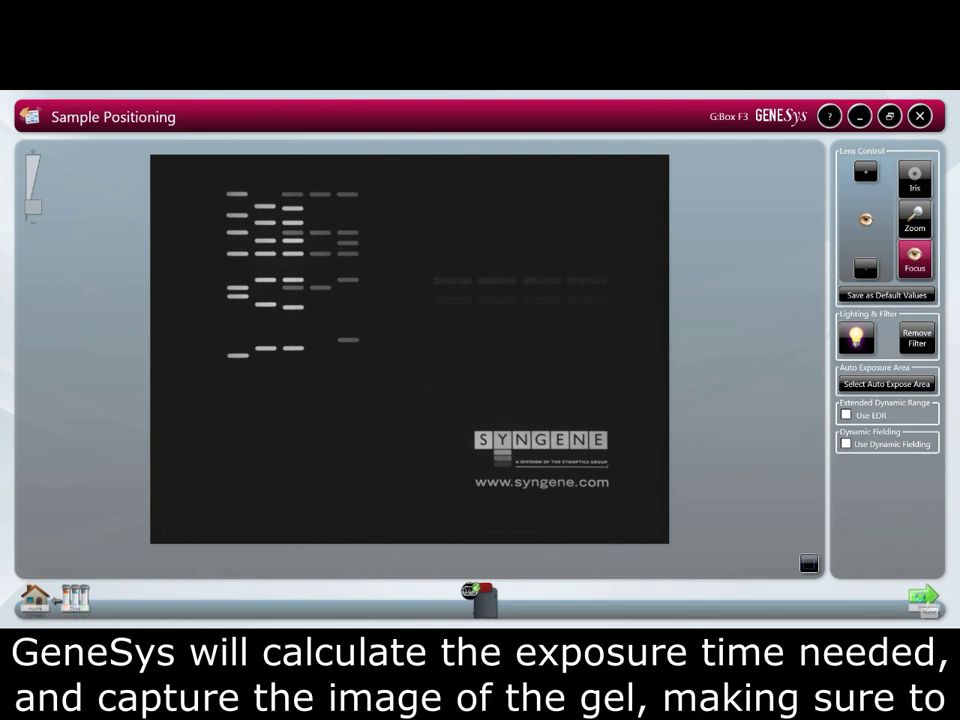
{"action": "left_click", "coordinate": [922, 600]}
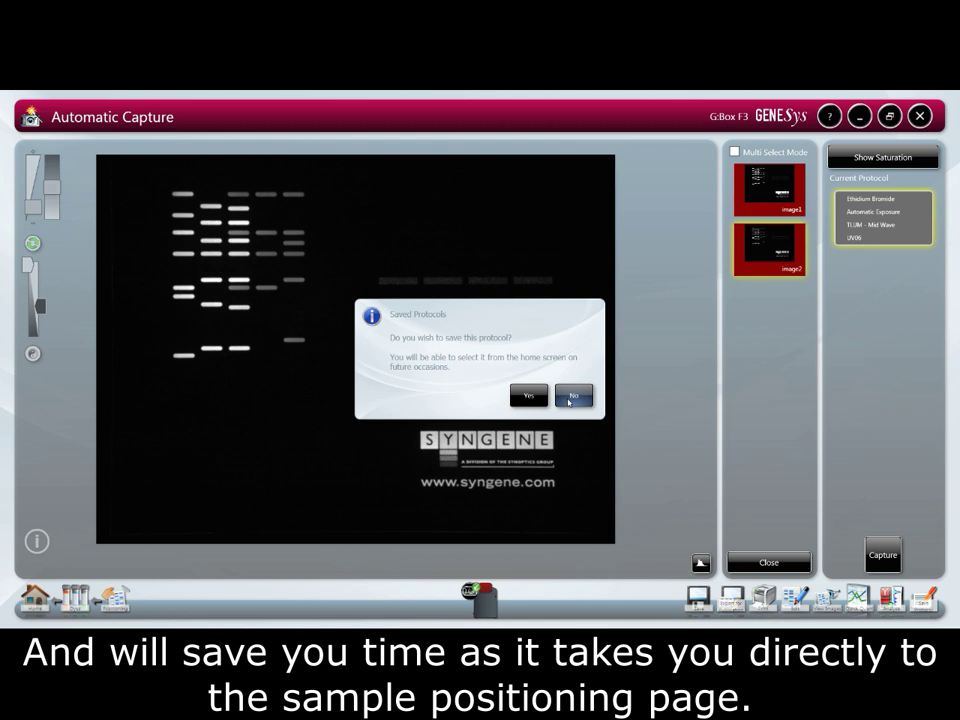
Step: Decline saving the protocol and lower the histogram white level to 635 to brighten the bands
{"action": "left_click", "coordinate": [569, 400]}
{"action": "left_click", "coordinate": [700, 562]}
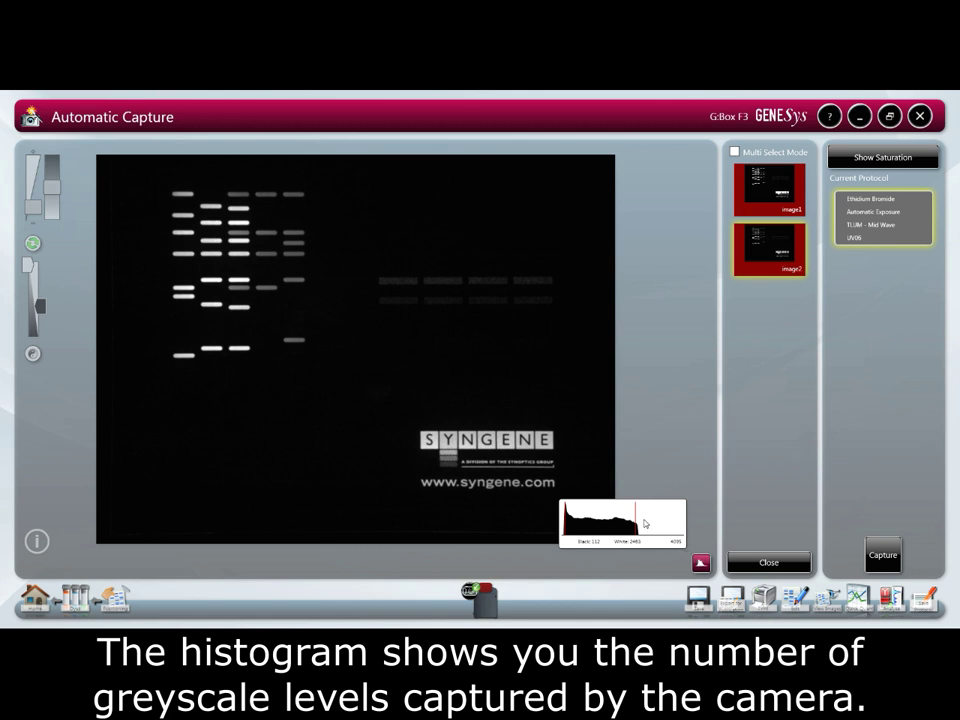
{"action": "left_click_drag", "start_coordinate": [634, 508], "coordinate": [580, 505]}
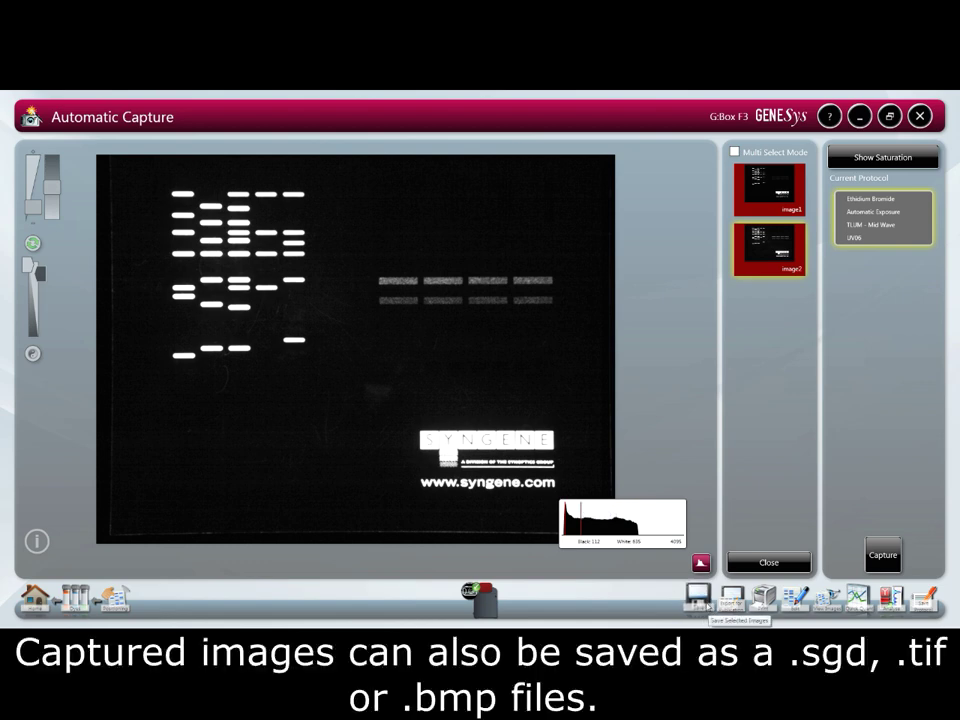
Step: Cancel the save to file and open both captured gel images in Image Edit
{"action": "left_click", "coordinate": [699, 600]}
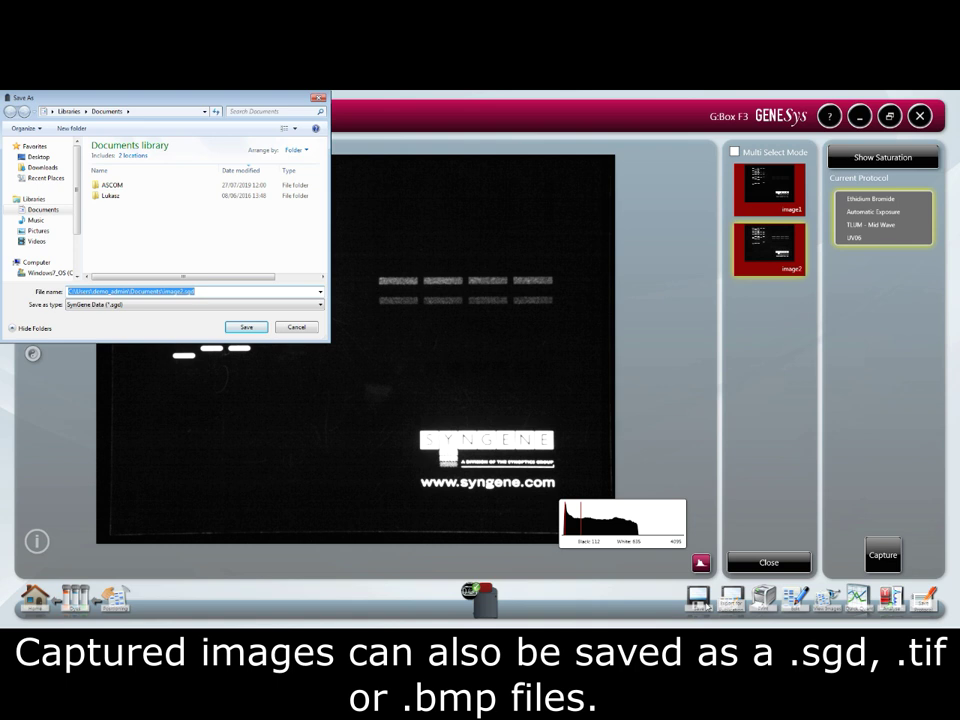
{"action": "left_click", "coordinate": [311, 328]}
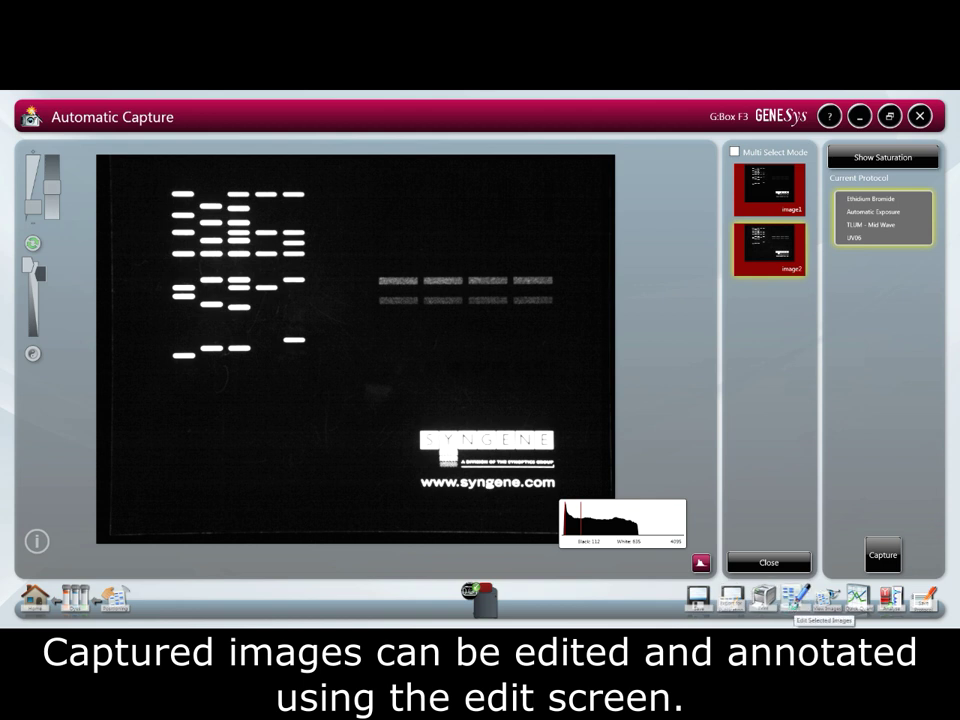
{"action": "left_click", "coordinate": [786, 569]}
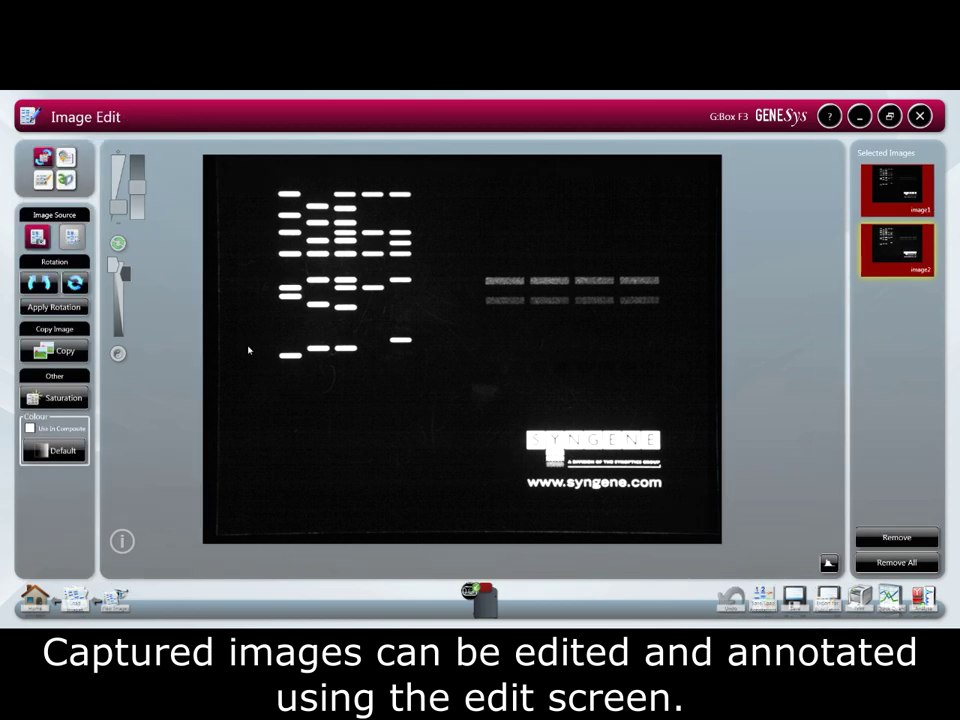
Step: Show the annotation tools for the gel image in Image Edit
{"action": "left_click", "coordinate": [65, 158]}
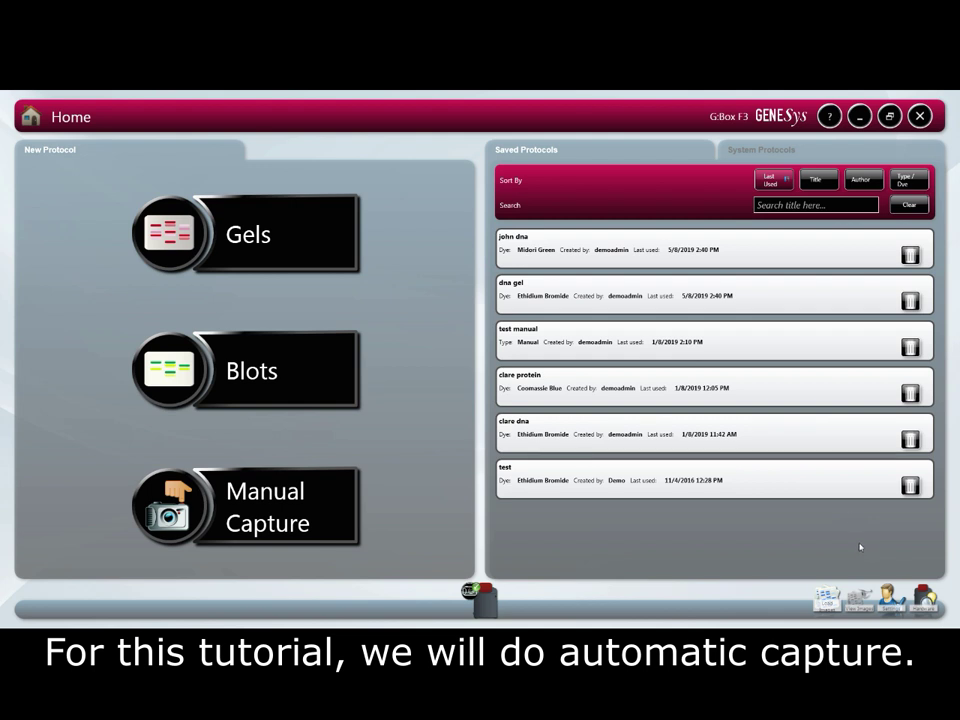
Step: Start a Visible Protein Gel protocol with Coomassie Blue chosen from the full dye library
{"action": "left_click", "coordinate": [313, 227]}
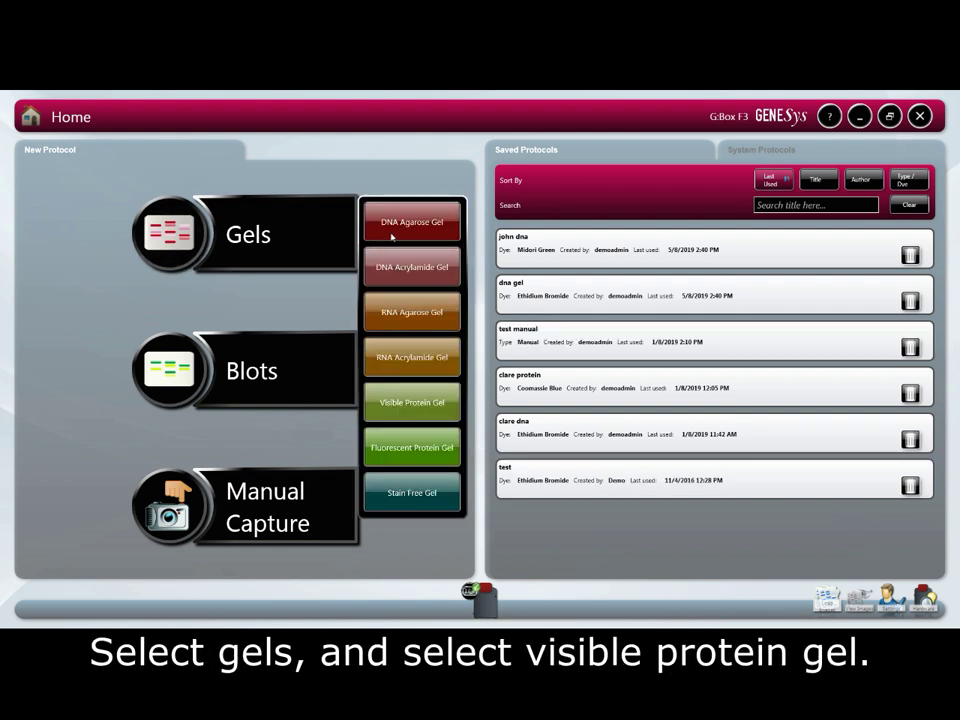
{"action": "left_click", "coordinate": [423, 406]}
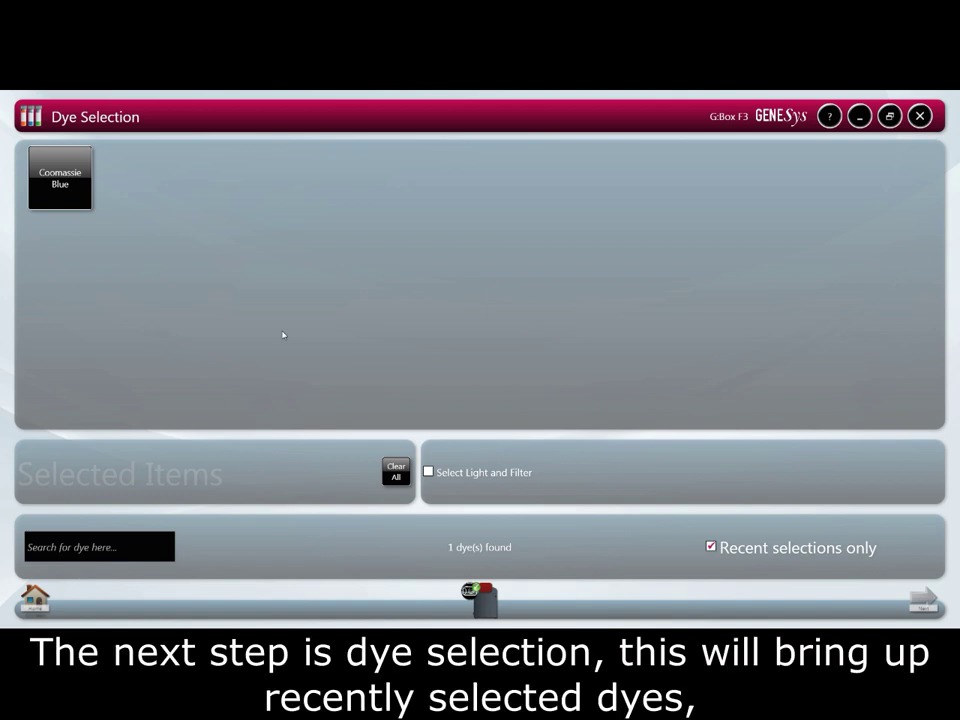
{"action": "left_click", "coordinate": [710, 547]}
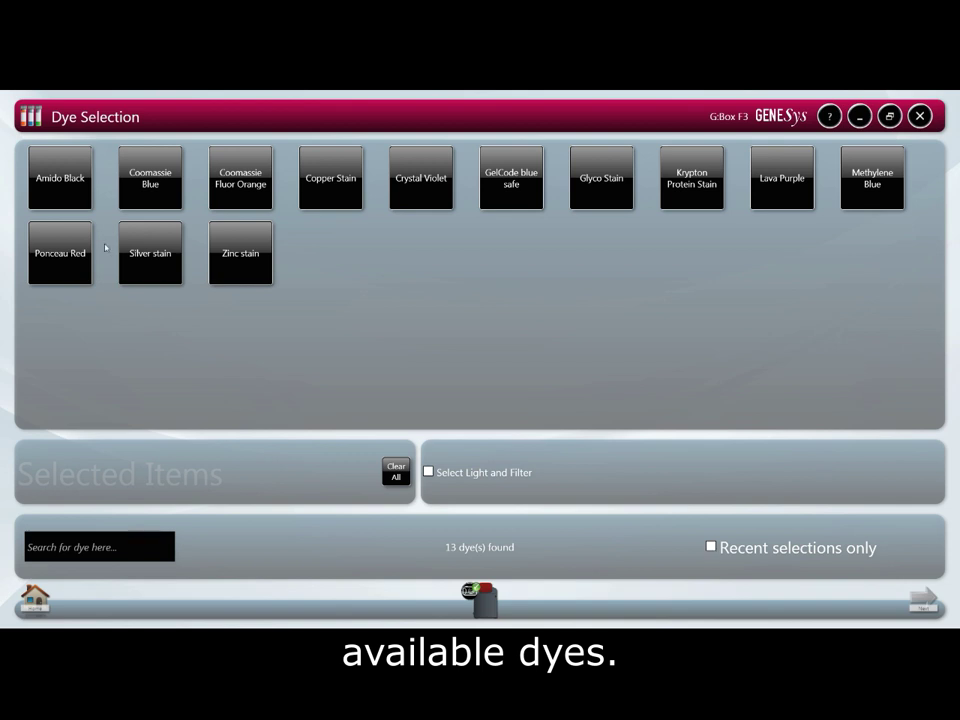
{"action": "left_click", "coordinate": [148, 197]}
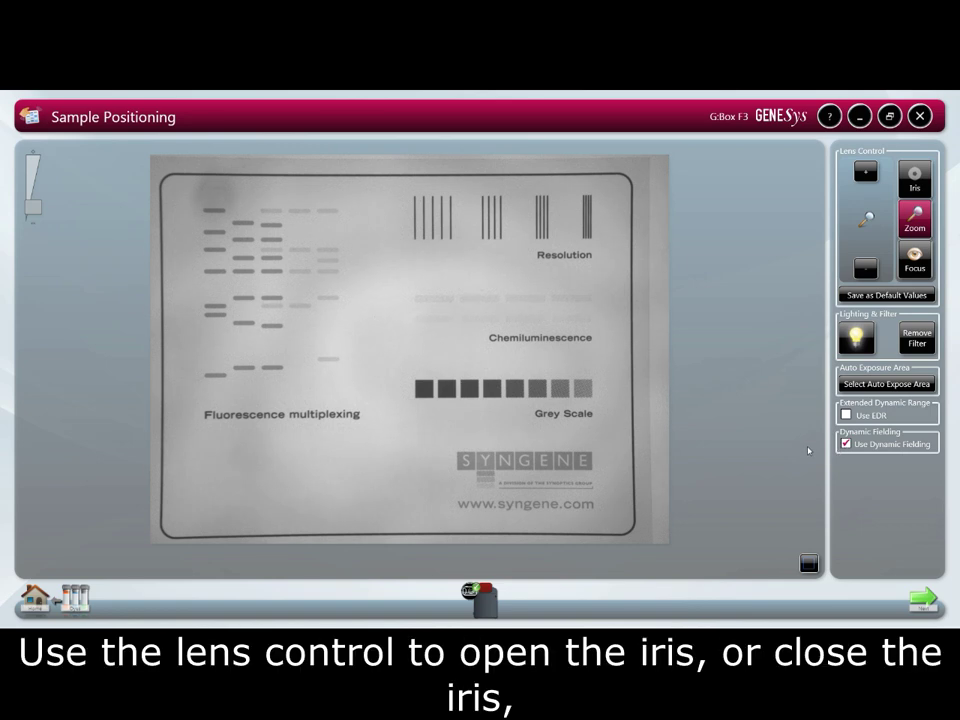
Step: Check the lens iris and focus on the test target, then start Automatic Capture
{"action": "left_click", "coordinate": [913, 180]}
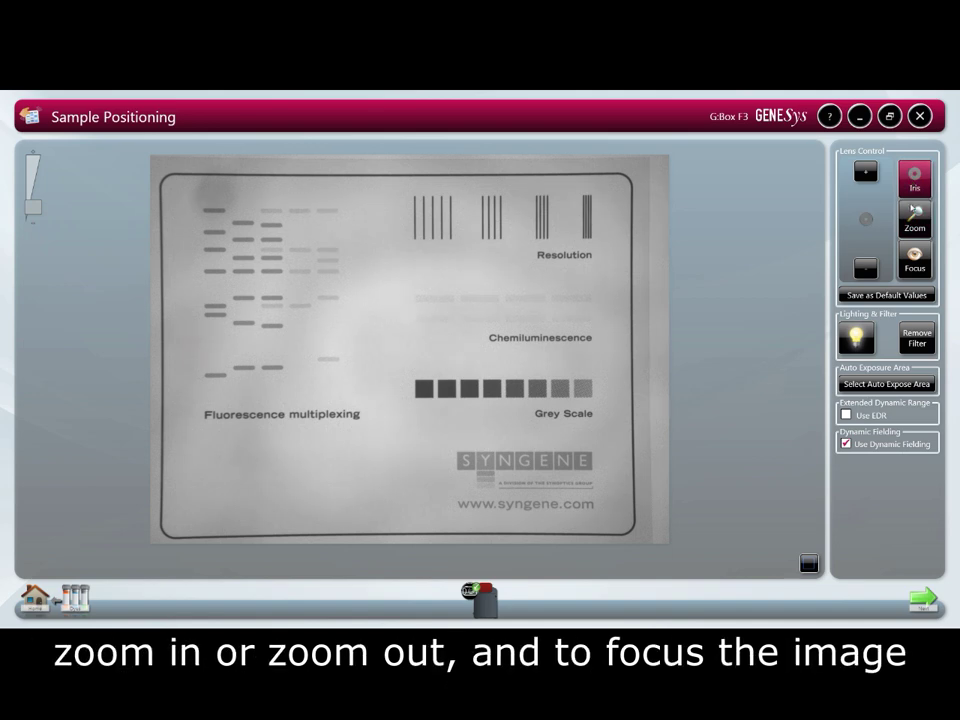
{"action": "left_click", "coordinate": [918, 265]}
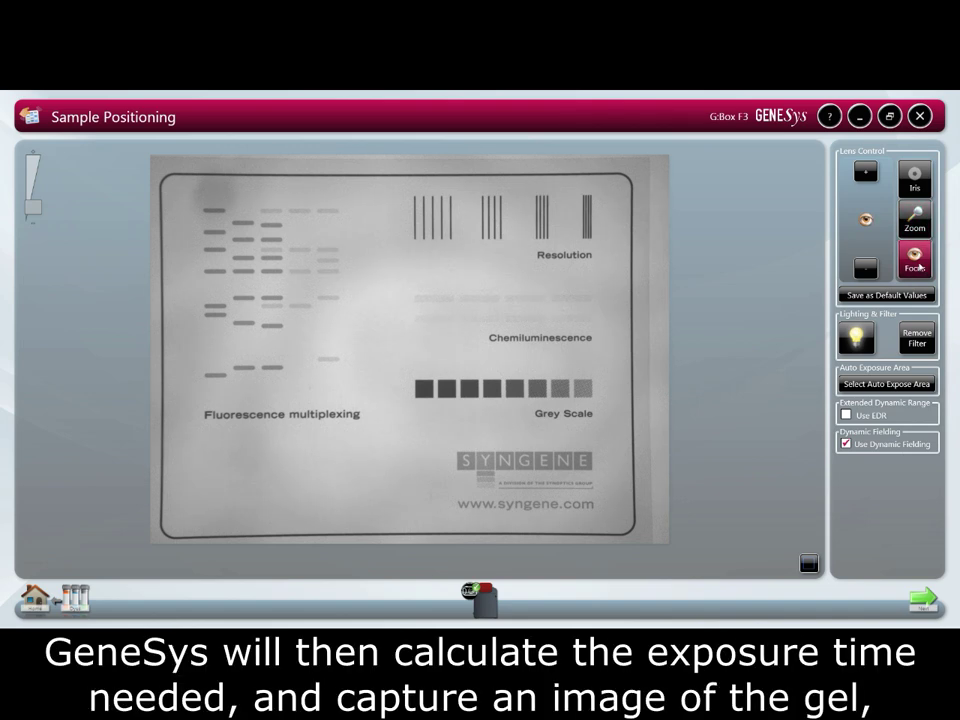
{"action": "left_click", "coordinate": [921, 598]}
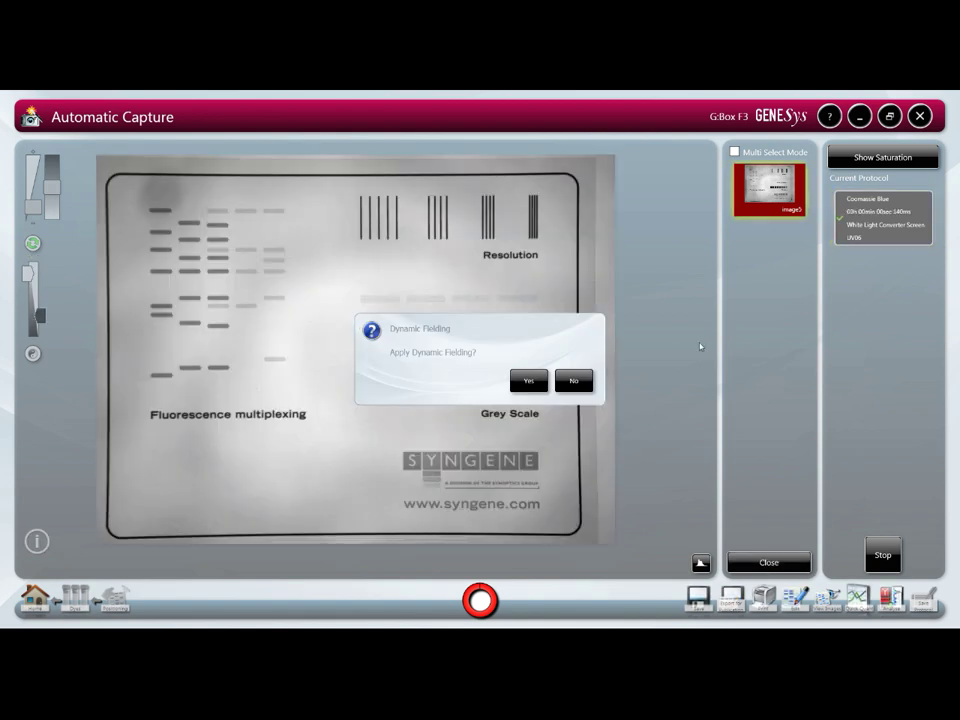
Step: Apply the stored dynamic field, decline saving the protocol, and display the image histogram
{"action": "left_click", "coordinate": [538, 381]}
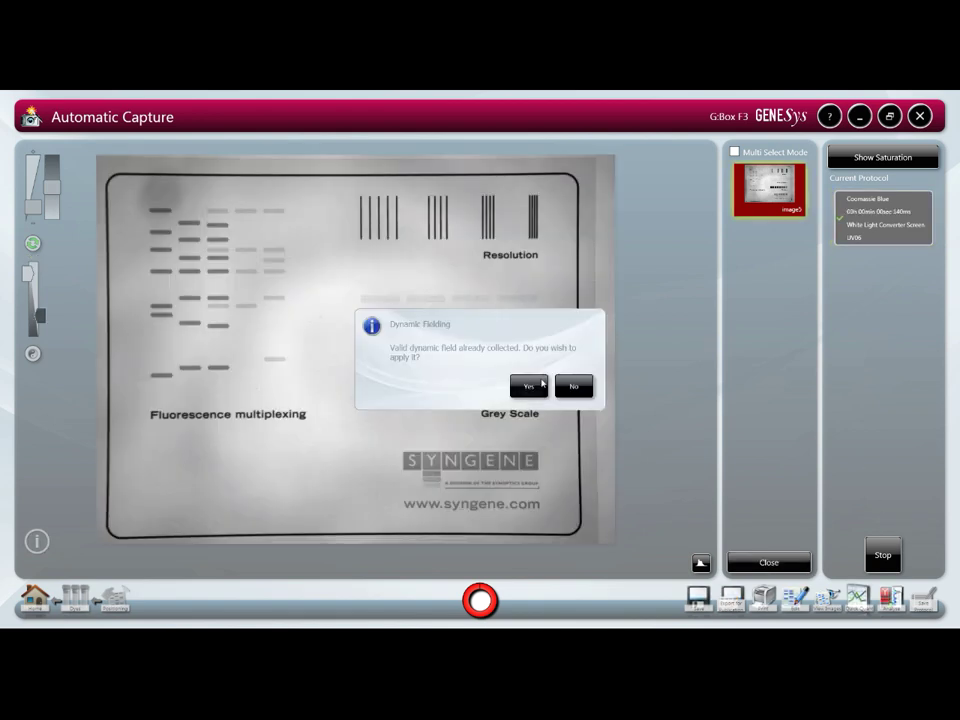
{"action": "left_click", "coordinate": [530, 386]}
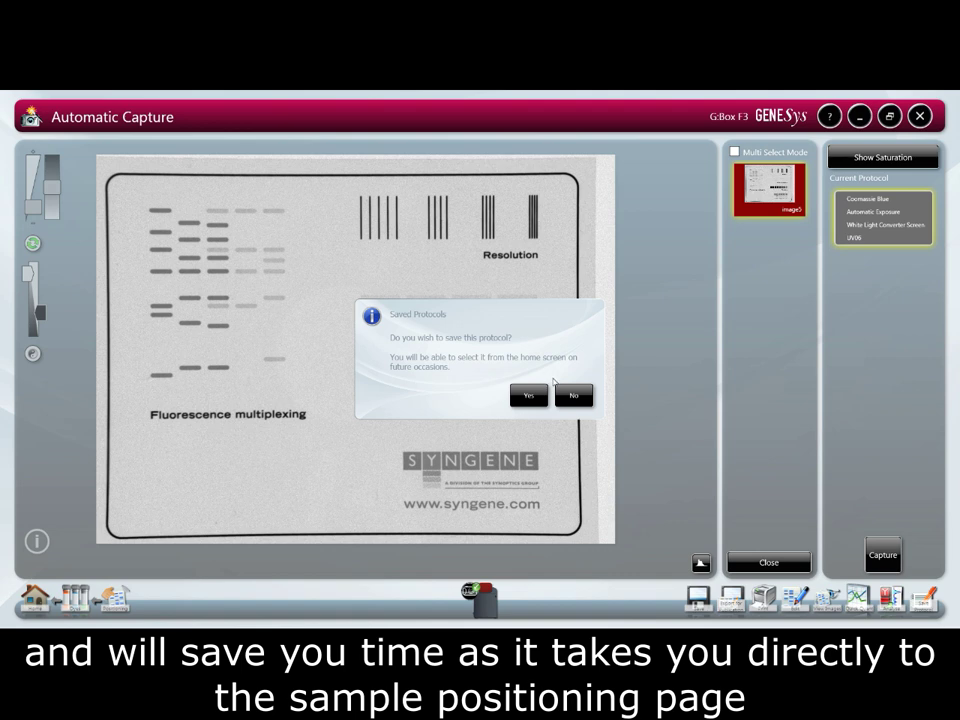
{"action": "left_click", "coordinate": [566, 395]}
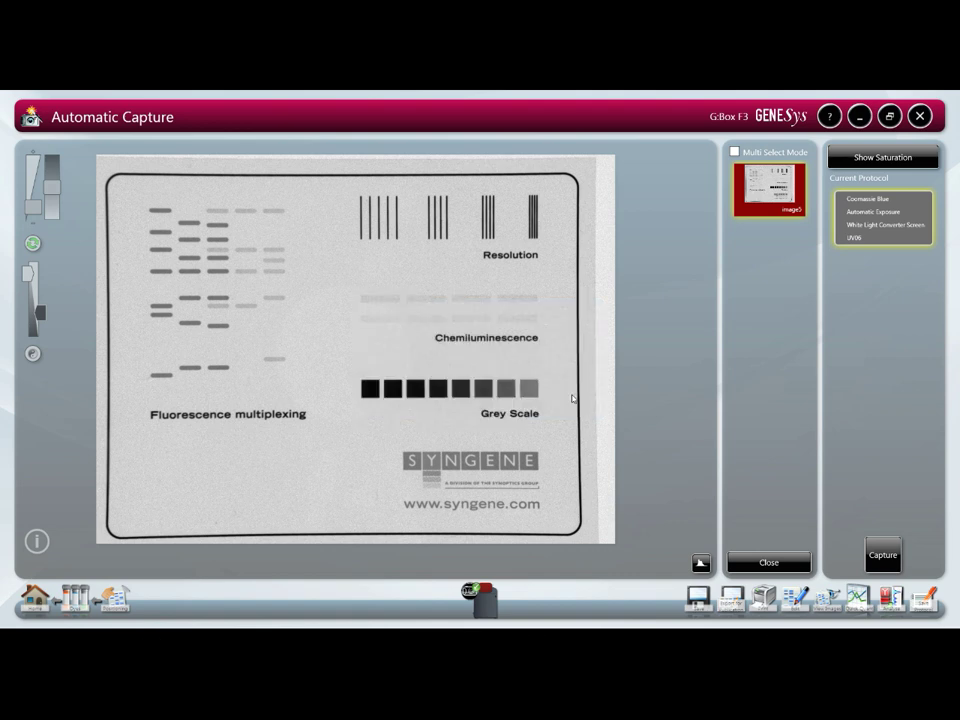
{"action": "left_click", "coordinate": [703, 564]}
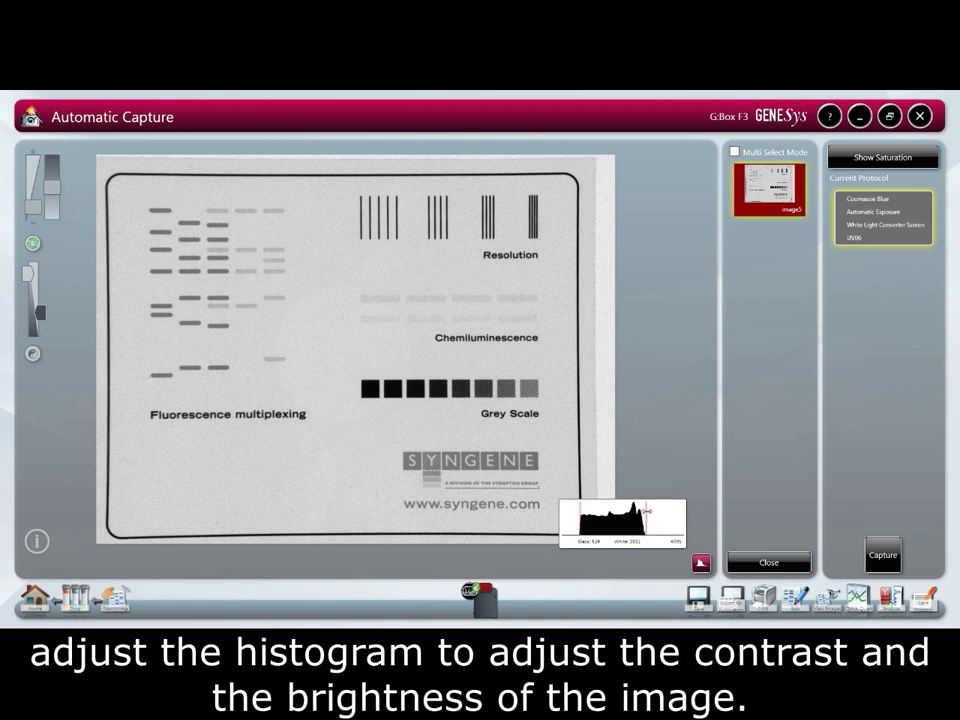
Step: Adjust the histogram white point of the captured test target image
{"action": "mouse_move", "coordinate": [643, 510]}
{"action": "left_mouse_down"}
{"action": "mouse_move", "coordinate": [603, 505]}
{"action": "mouse_move", "coordinate": [650, 507]}
{"action": "left_mouse_up"}
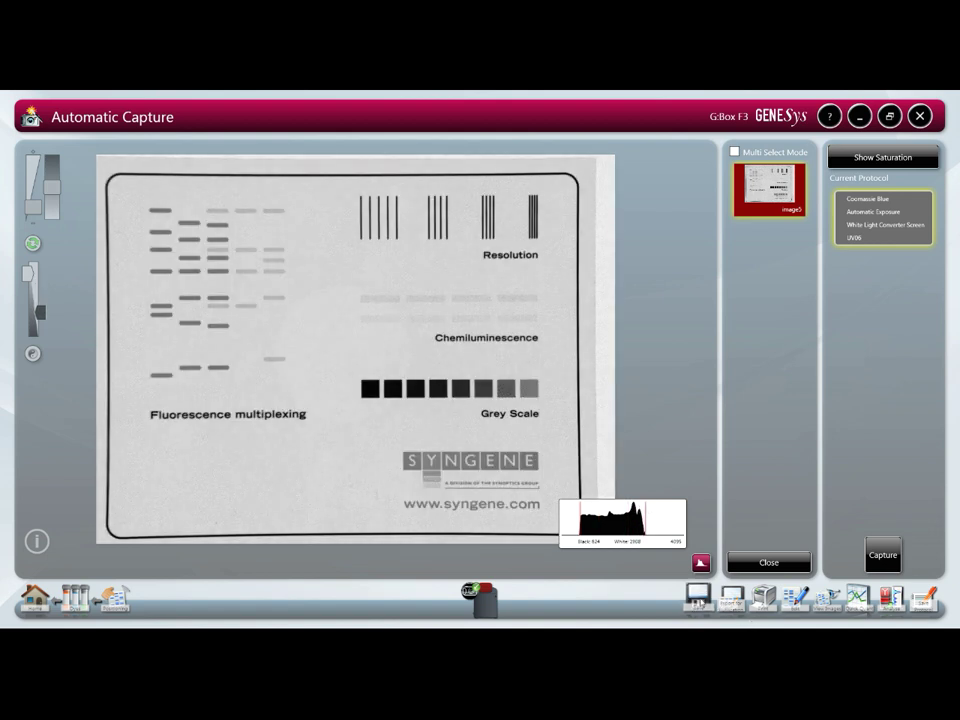
Step: Cancel the save to file, then open both test target captures in Image Edit with annotation tools shown
{"action": "left_click", "coordinate": [698, 597]}
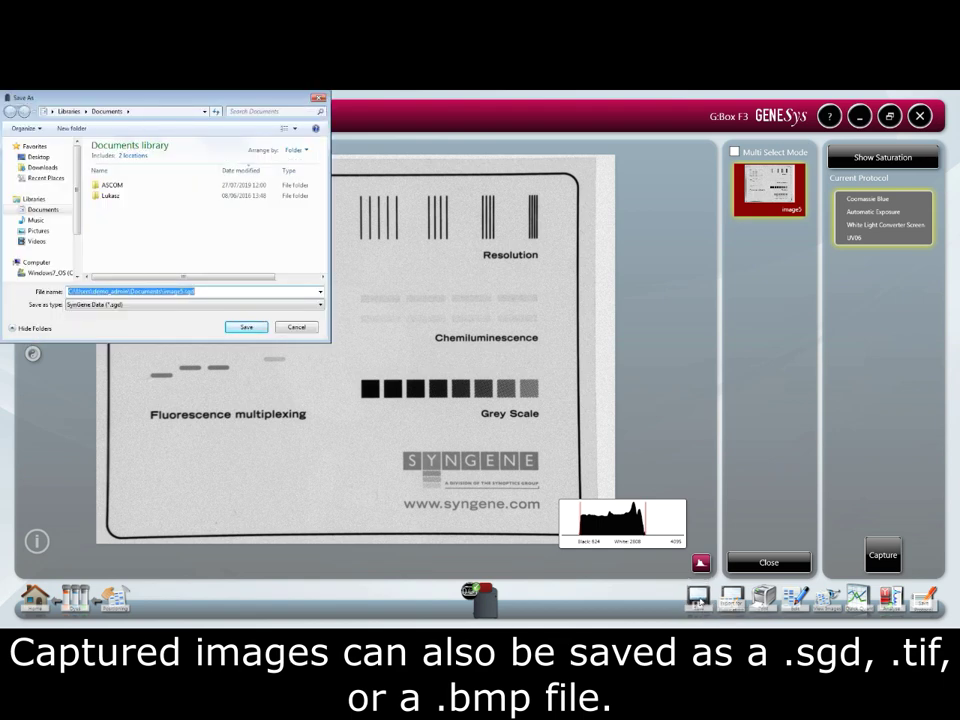
{"action": "left_click", "coordinate": [298, 327]}
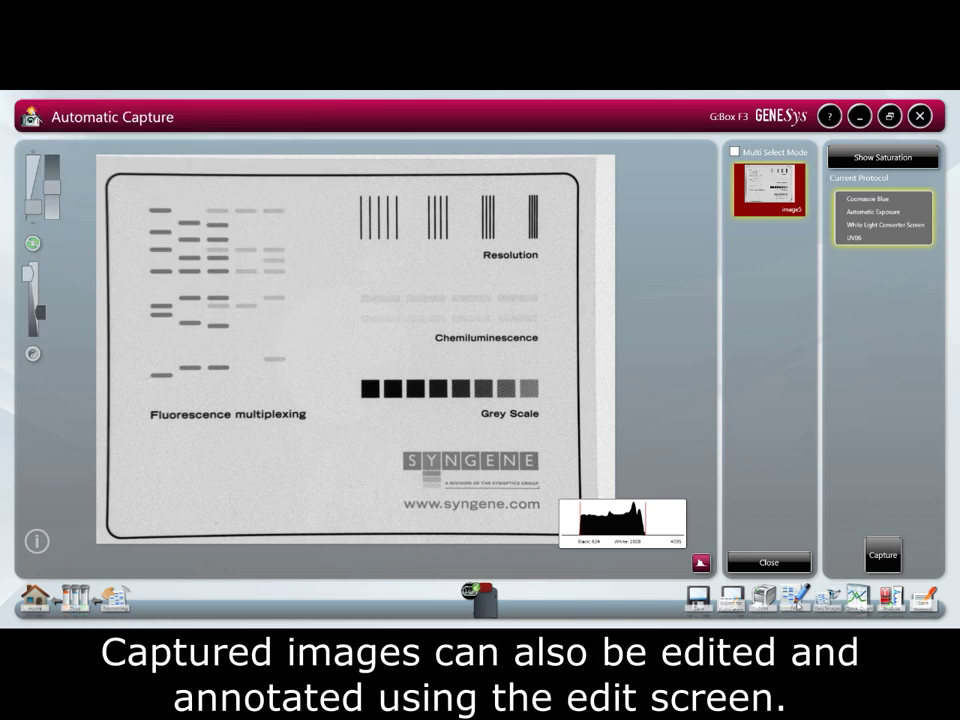
{"action": "left_click", "coordinate": [795, 598]}
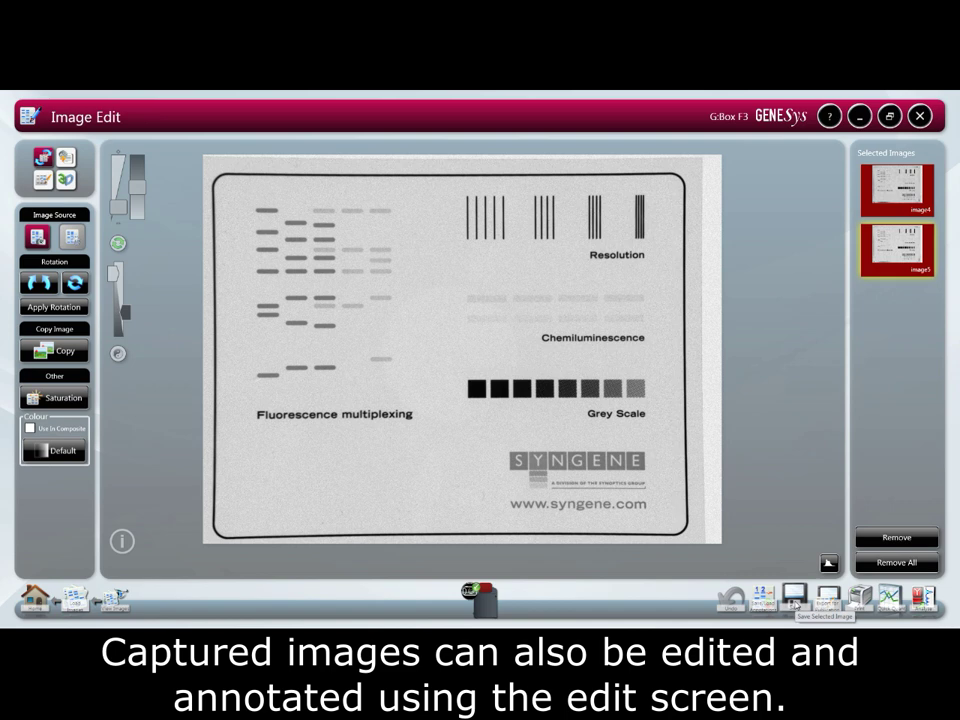
{"action": "left_click", "coordinate": [66, 157]}
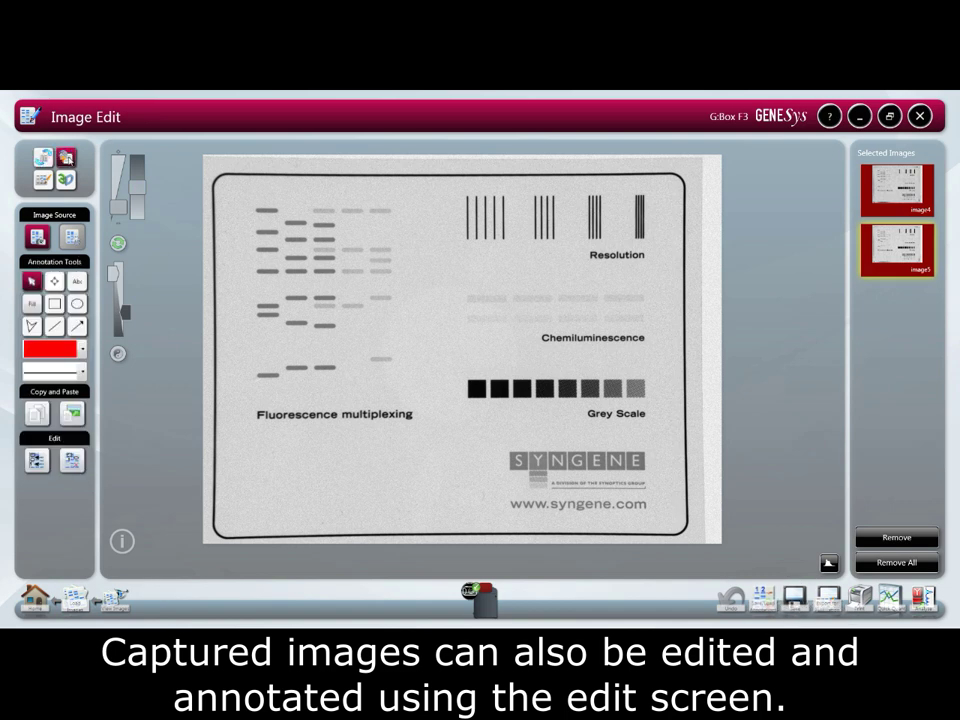